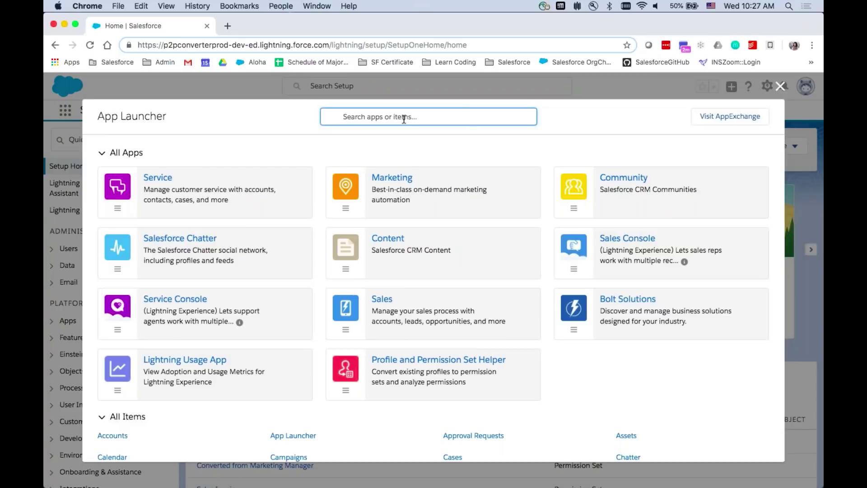
# - Search the App Launcher for "profile and" and open the Profile and Permission Set Helper on its Converter page
pyautogui.write('profile an')
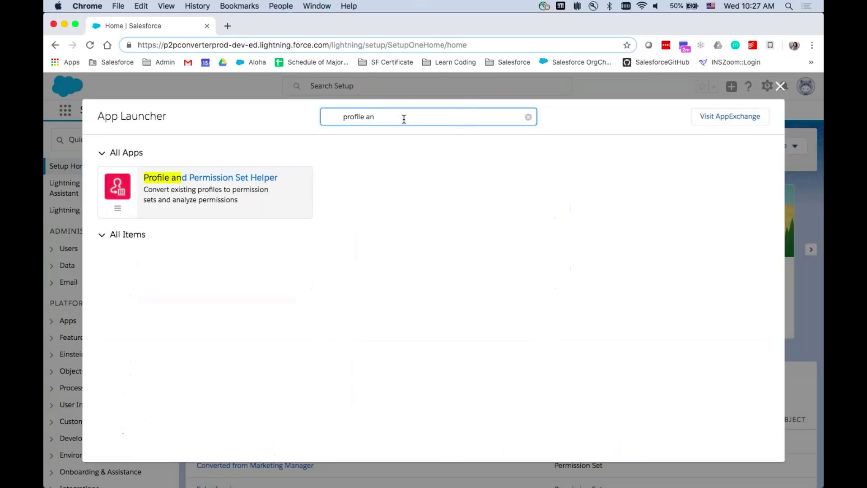
pyautogui.write('d')
pyautogui.click(257, 181)
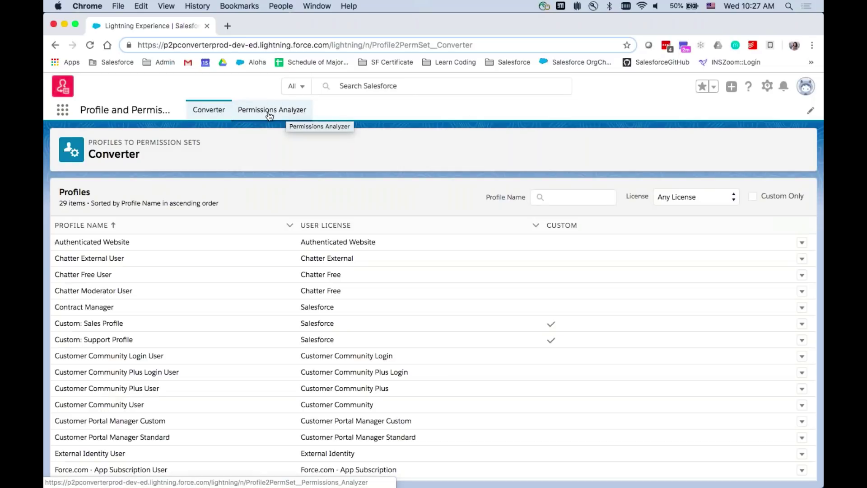
pyautogui.click(238, 110)
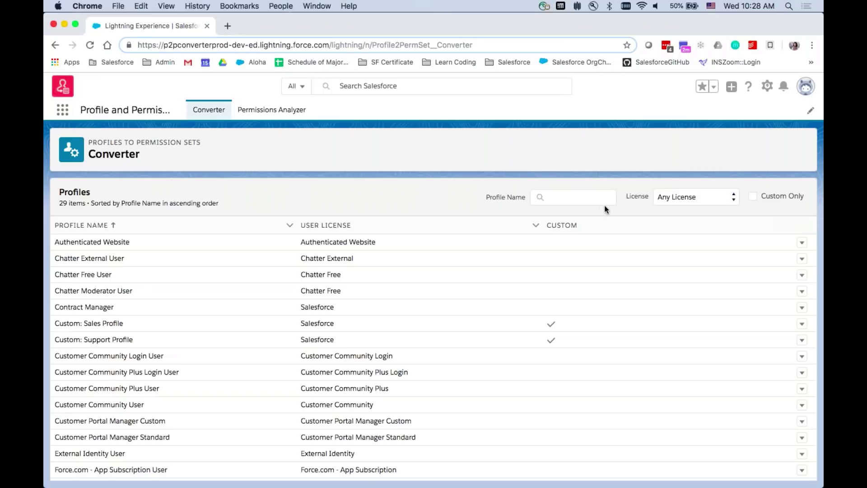
# - Filter the profile list to the Salesforce license and custom profiles only
pyautogui.click(714, 203)
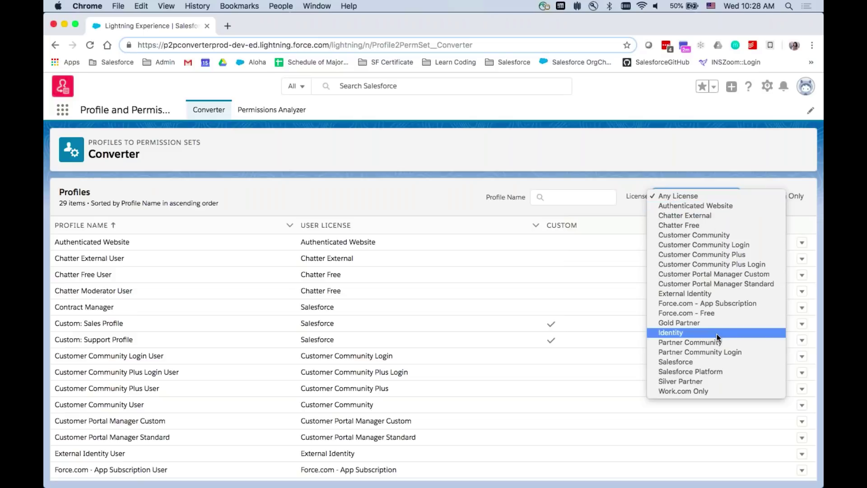
pyautogui.click(701, 361)
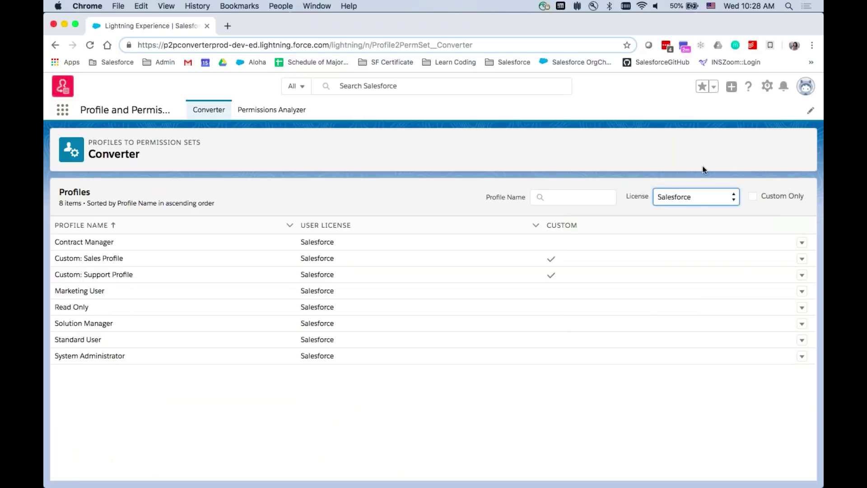
pyautogui.click(715, 172)
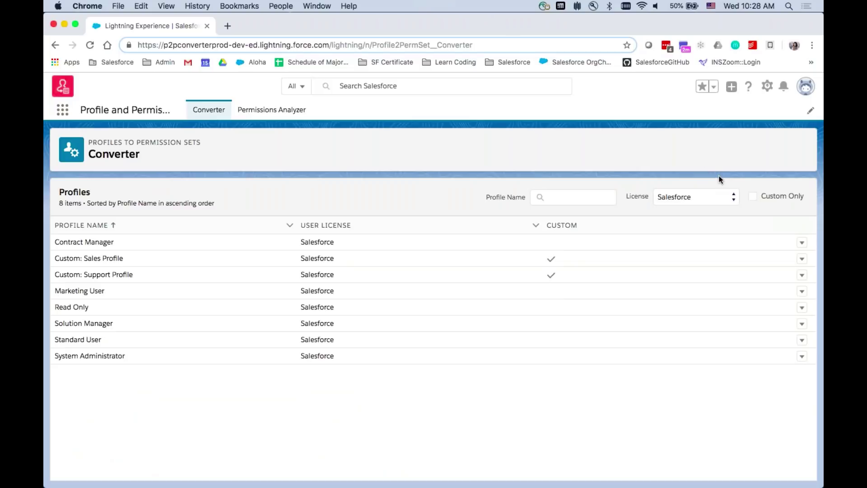
pyautogui.click(753, 197)
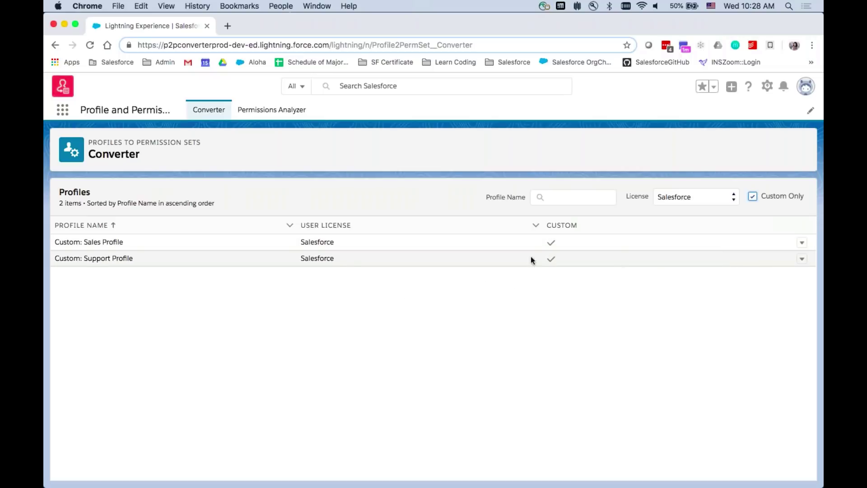
# - Convert the Custom: Sales Profile profile into a permission set named "Cloned from Custom Sales Profile" and view the new permission set
pyautogui.click(801, 242)
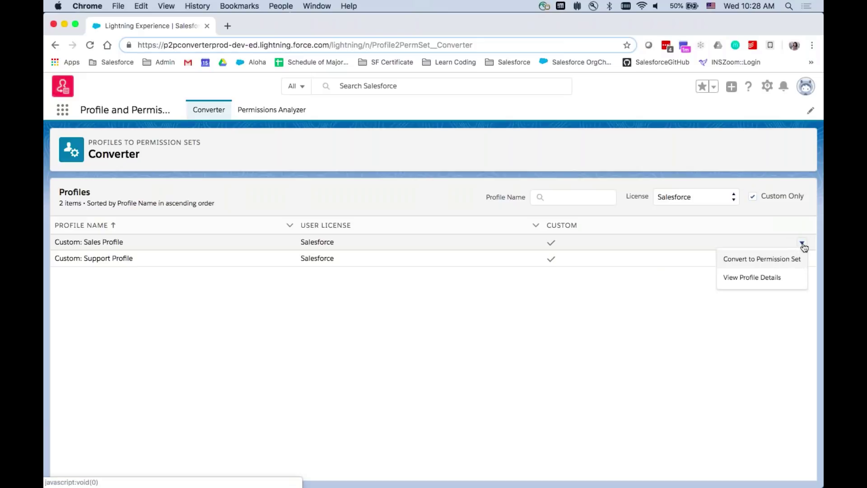
pyautogui.click(764, 264)
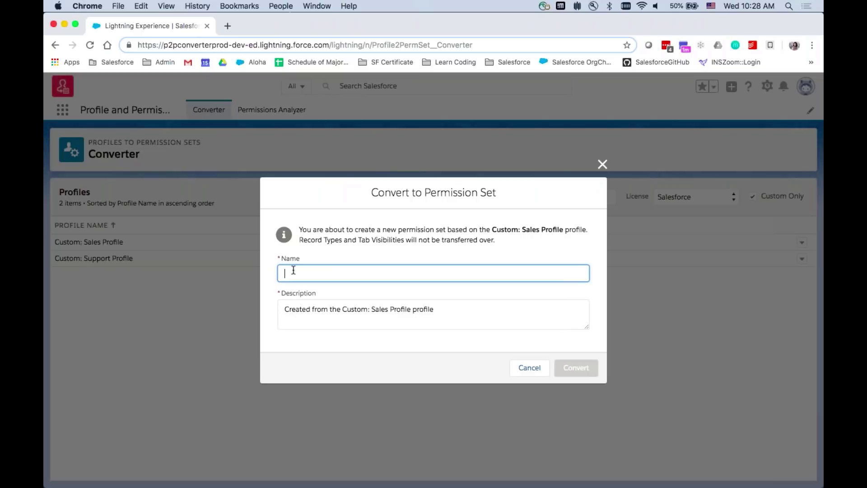
pyautogui.write('Cloned from ')
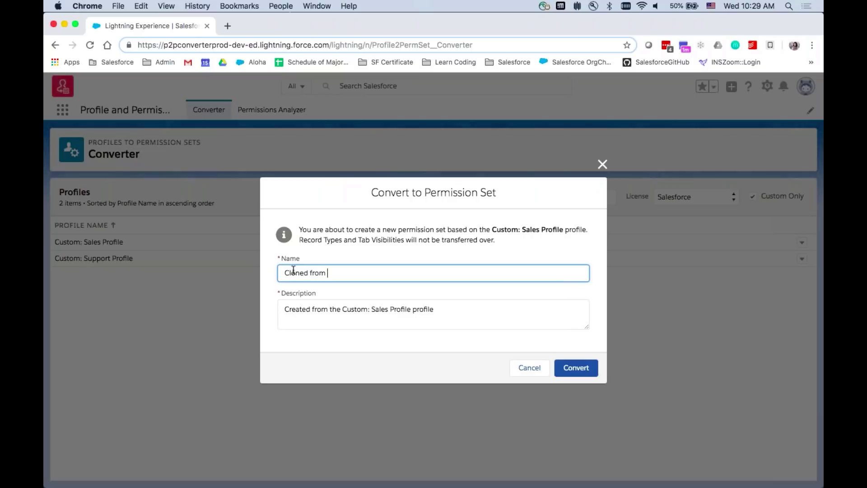
pyautogui.write('c')
pyautogui.press('BackSpace')
pyautogui.write('cUSTO')
pyautogui.press('BackSpace')
pyautogui.press('BackSpace')
pyautogui.press('BackSpace')
pyautogui.press('BackSpace')
pyautogui.press('BackSpace')
pyautogui.write('Custom Sales Profile')
pyautogui.click(587, 375)
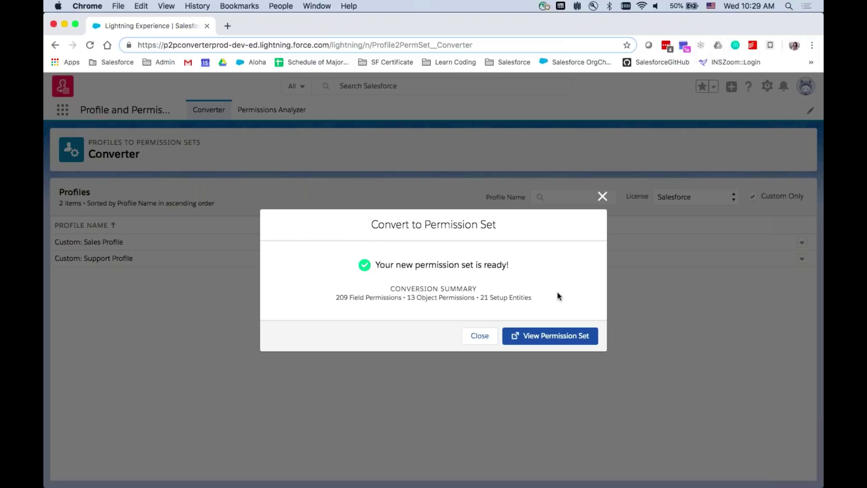
pyautogui.click(552, 340)
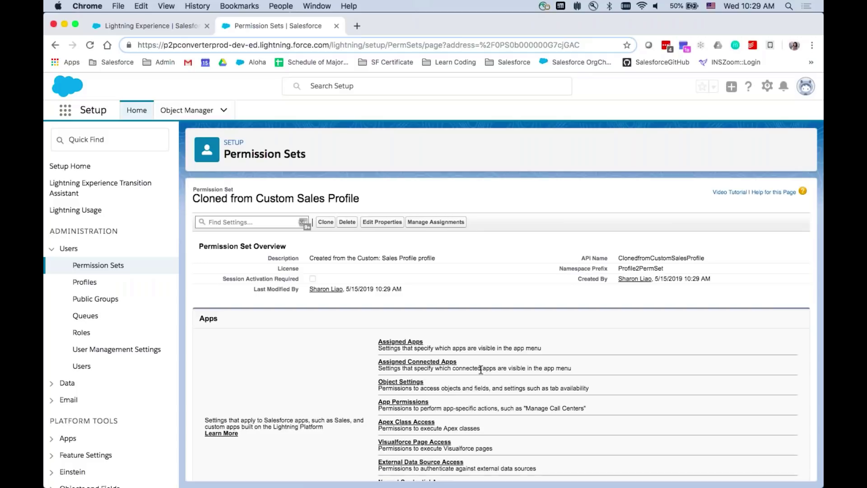
pyautogui.scroll(-1, 481, 370)
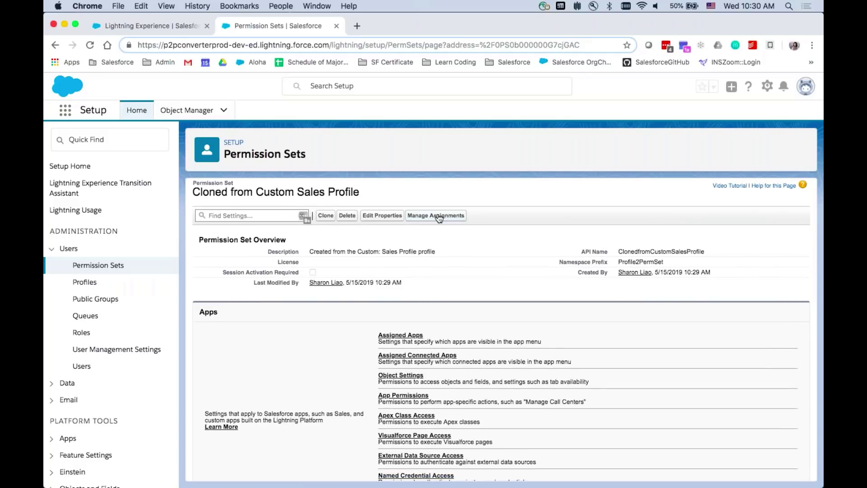
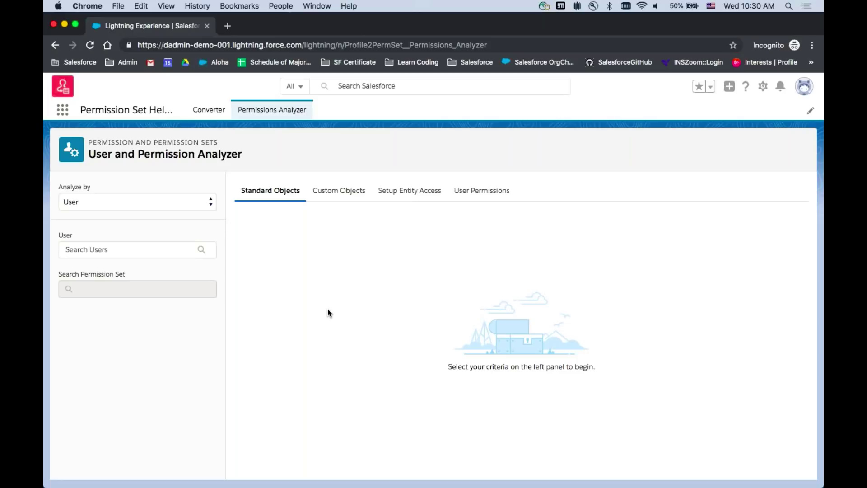
# - Analyze by permission for users with the Lightning Experience User permission, and expand the list of permission sets that grant it
pyautogui.click(209, 206)
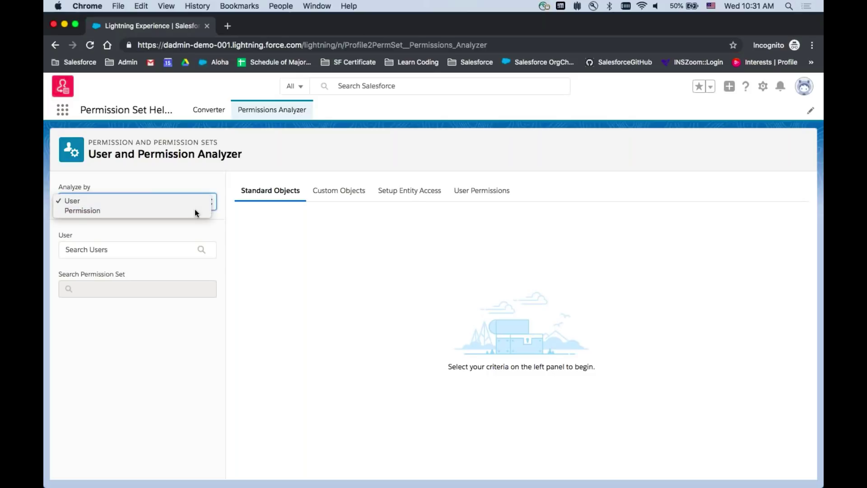
pyautogui.click(194, 210)
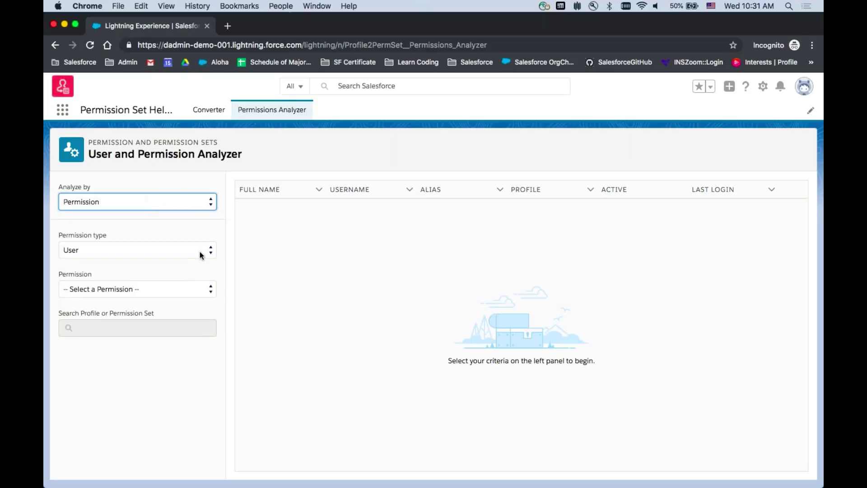
pyautogui.click(205, 294)
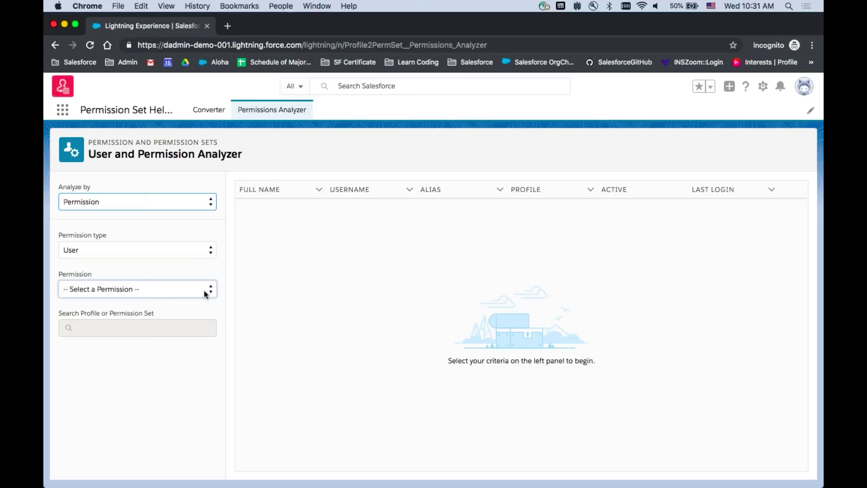
pyautogui.click(205, 294)
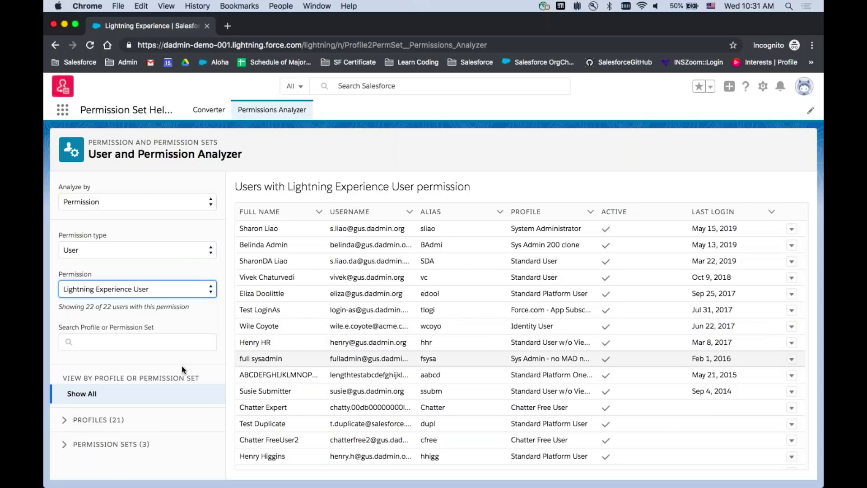
pyautogui.click(521, 171)
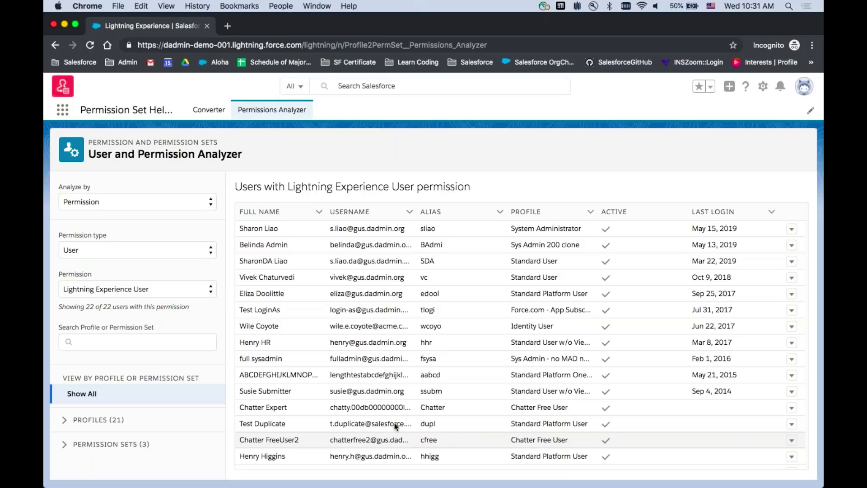
pyautogui.click(64, 444)
pyautogui.click(135, 423)
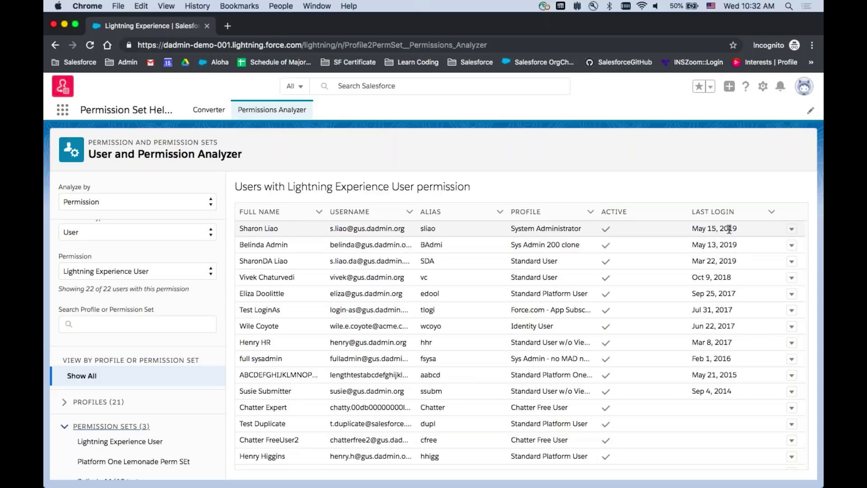
# - Show the user permissions of the first listed System Administrator and expand the Case object to examine its object and field permissions
pyautogui.click(792, 230)
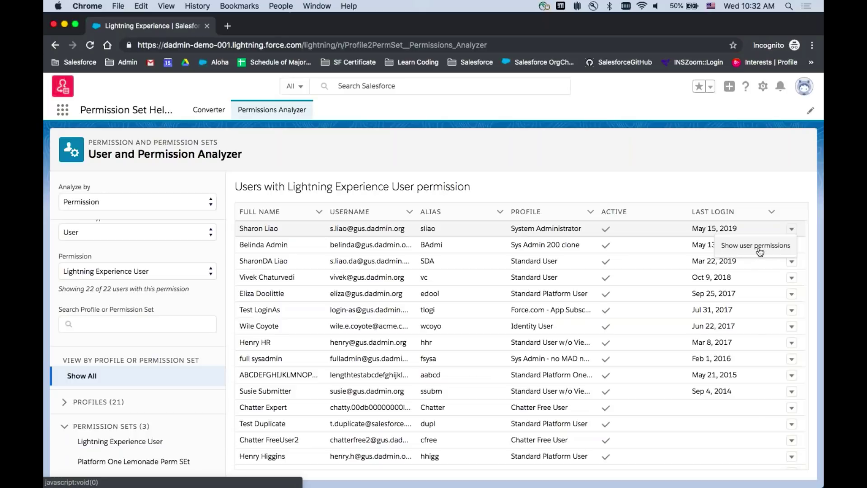
pyautogui.click(759, 250)
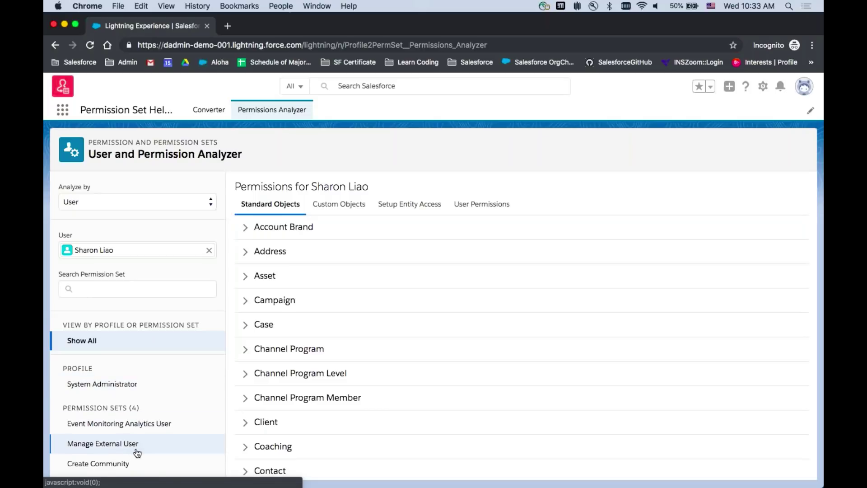
pyautogui.click(246, 325)
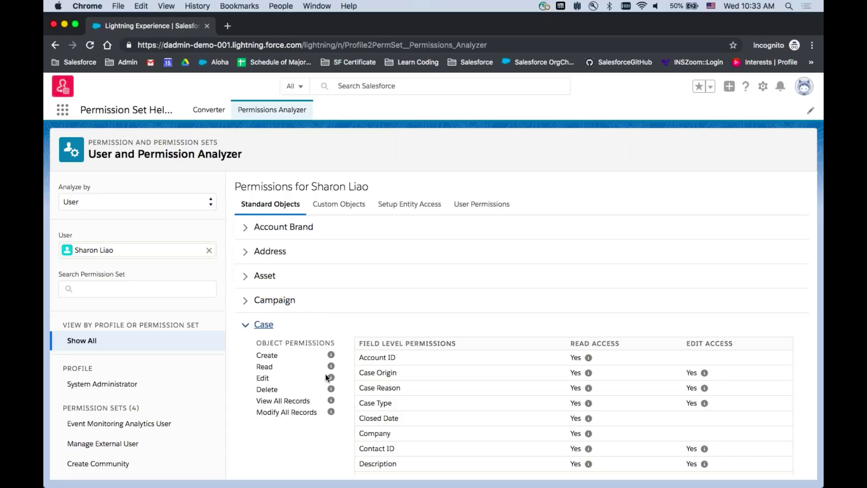
pyautogui.moveTo(332, 366)
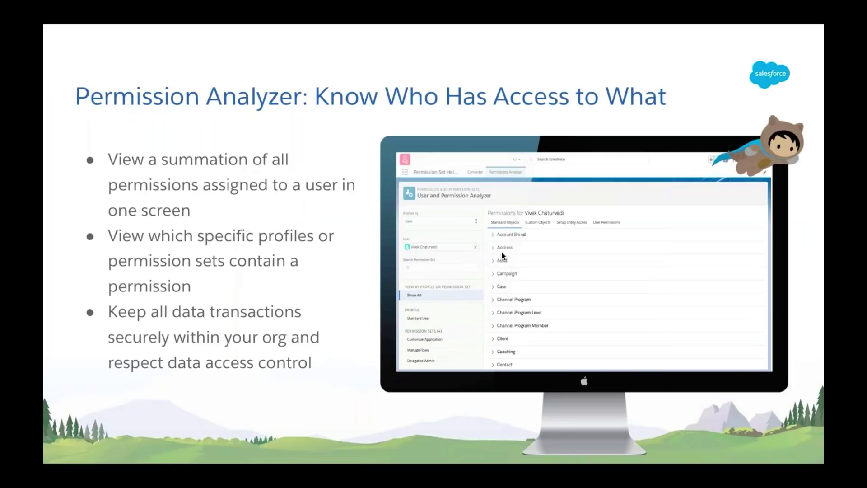
pyautogui.press('Right')
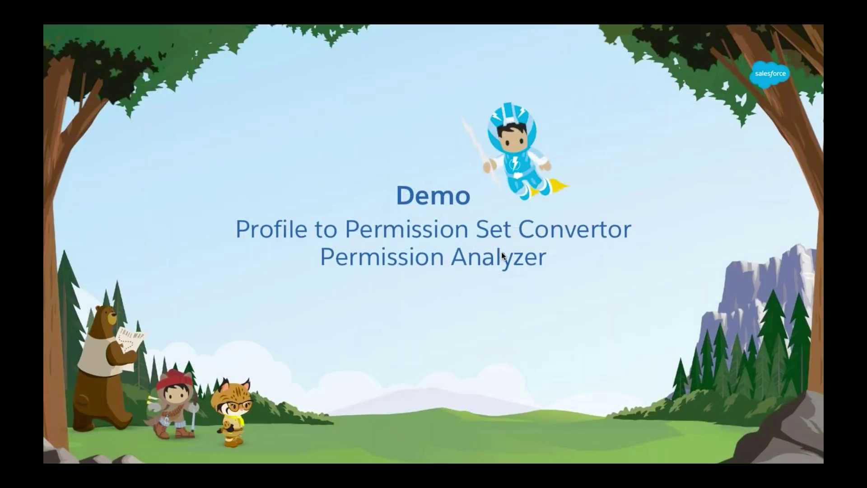
pyautogui.press('Right')
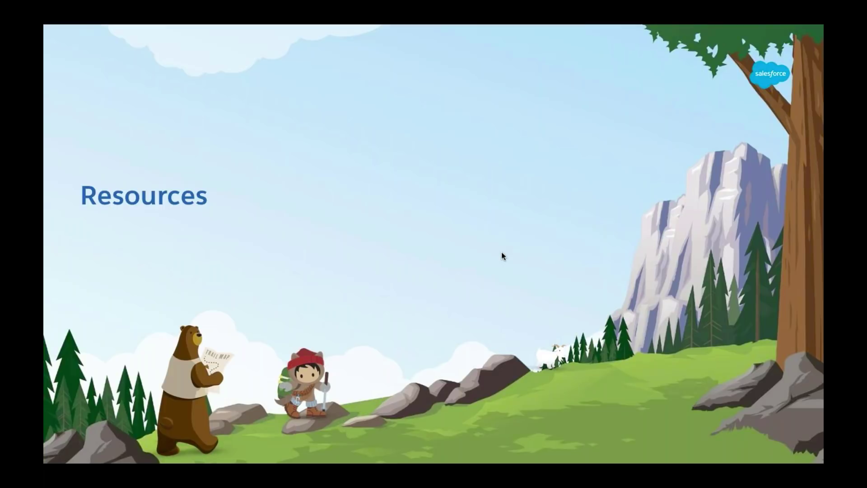
pyautogui.press('Right')
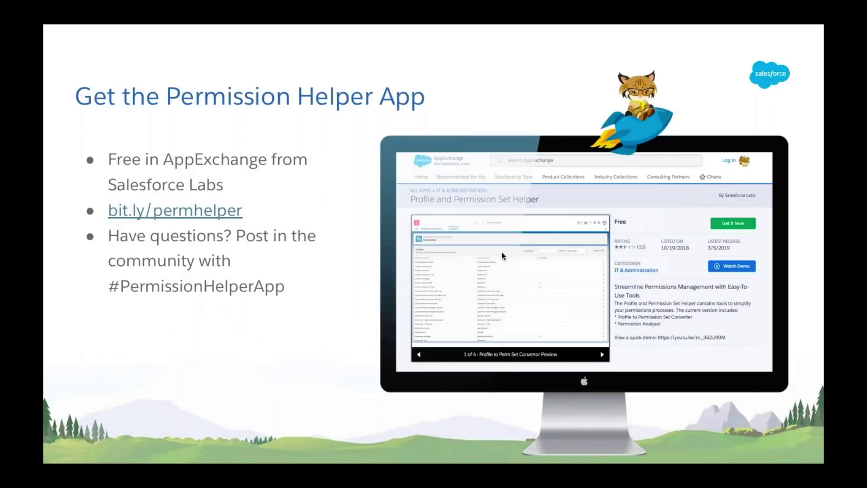